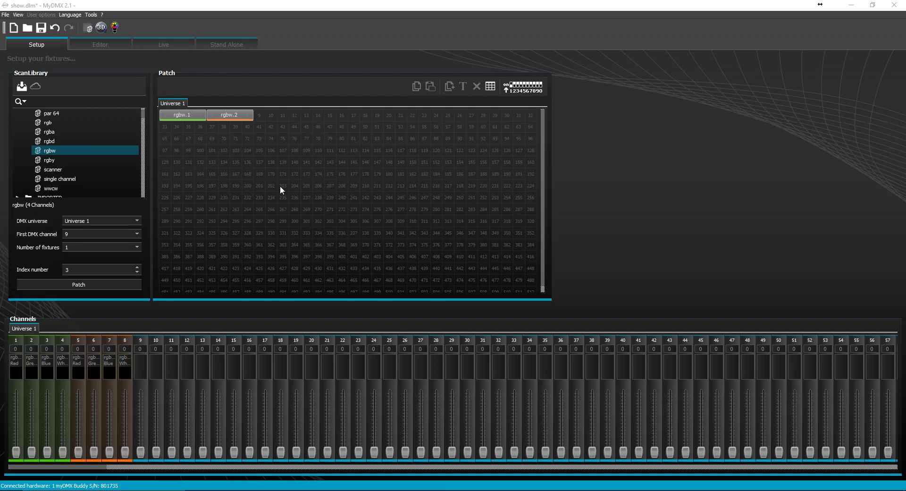
- Set the standalone memory's last DMX channel to 12, then return to the Setup patch page
{"action": "left_click", "coordinate": [241, 45]}
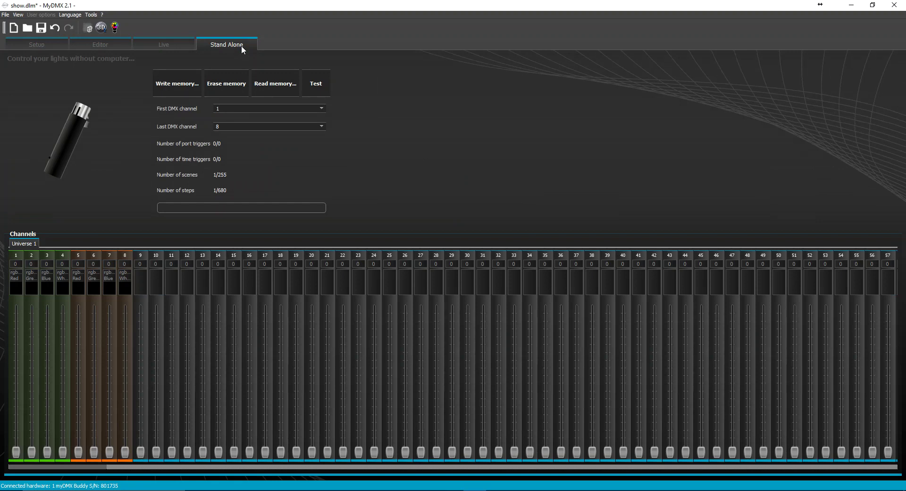
{"action": "left_click", "coordinate": [285, 126]}
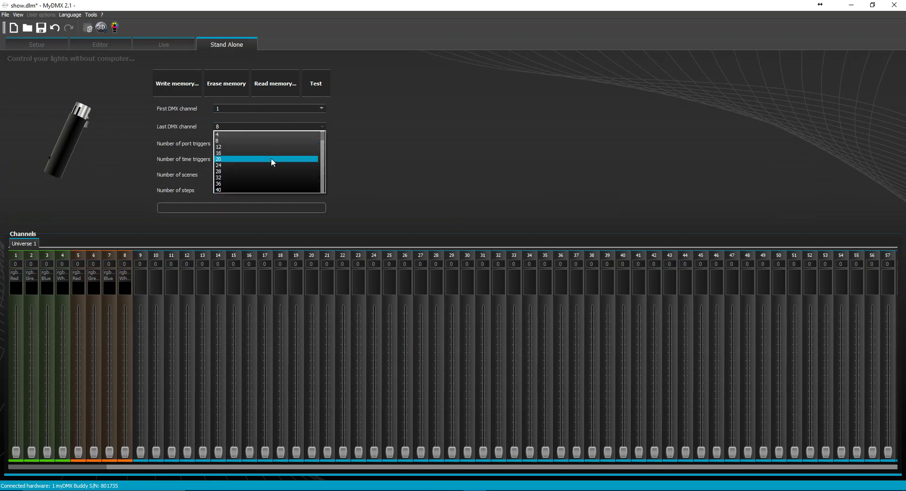
{"action": "left_click", "coordinate": [243, 146]}
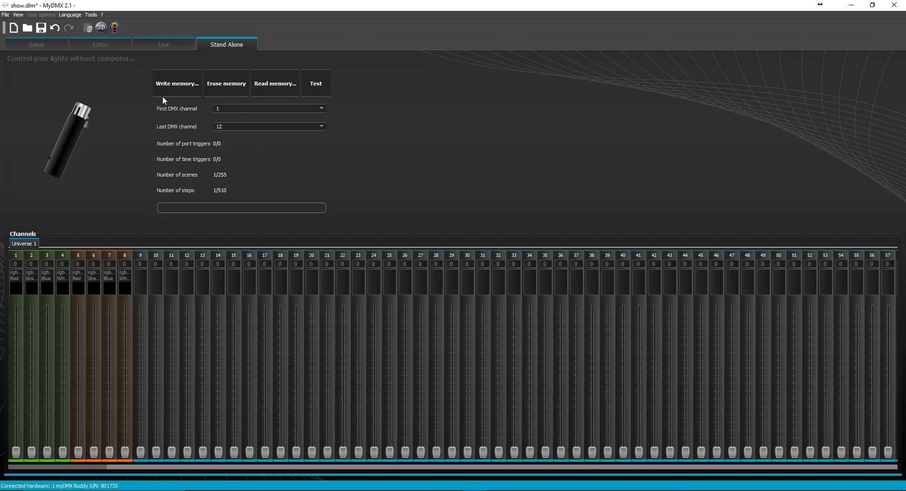
{"action": "left_click", "coordinate": [50, 47]}
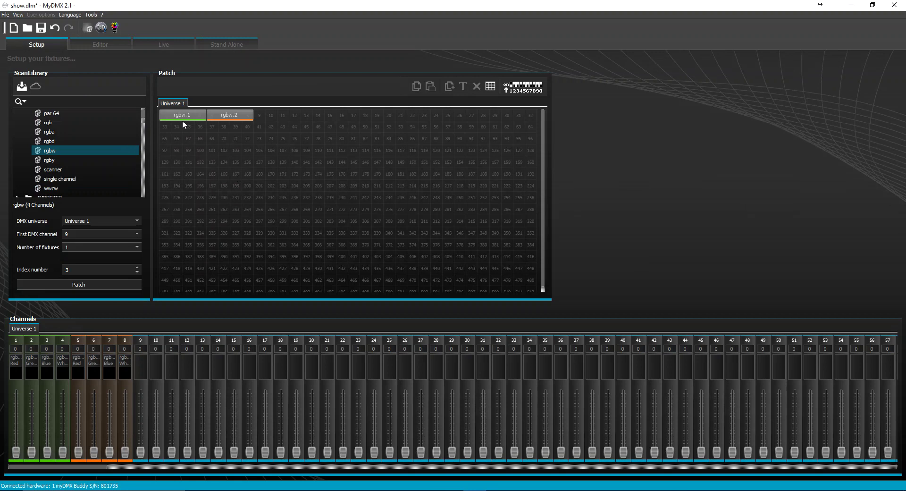
- Check fixture rgbw.2's channels, then go to the Editor with its single New Scene and open Scene builder
{"action": "left_click", "coordinate": [208, 120]}
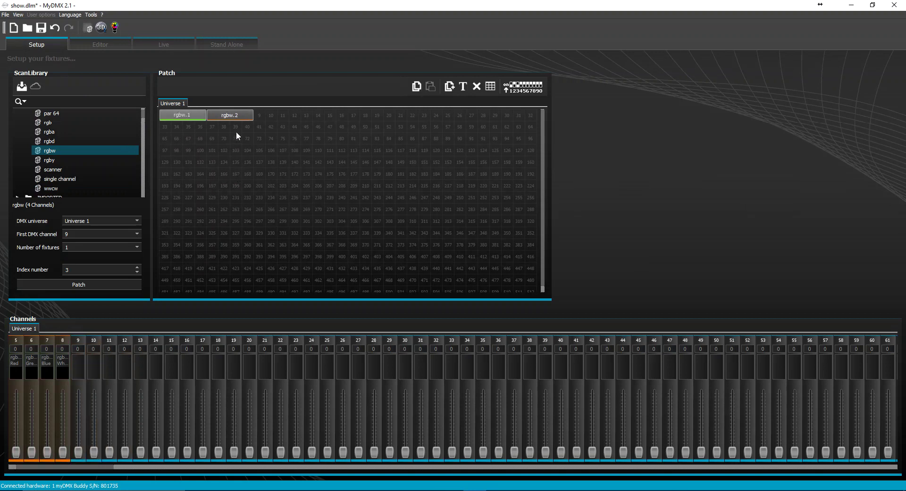
{"action": "left_click", "coordinate": [100, 47]}
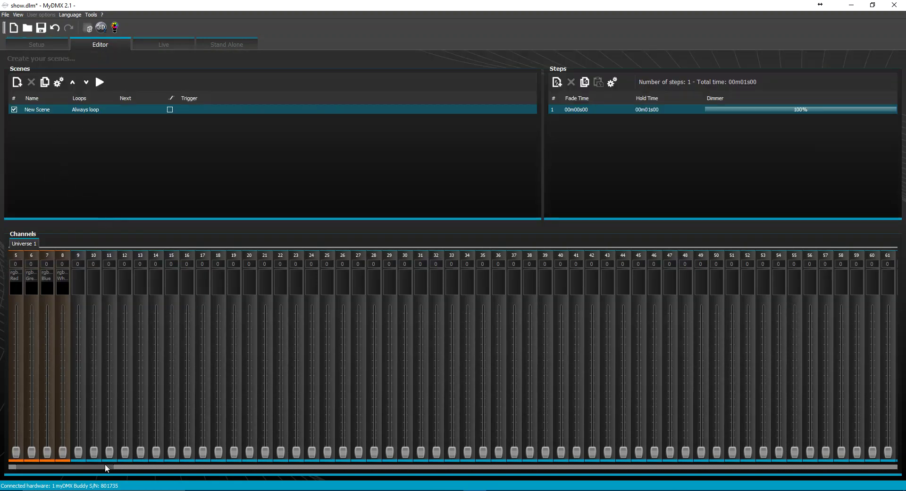
{"action": "left_click_drag", "start_coordinate": [105, 465], "coordinate": [70, 466]}
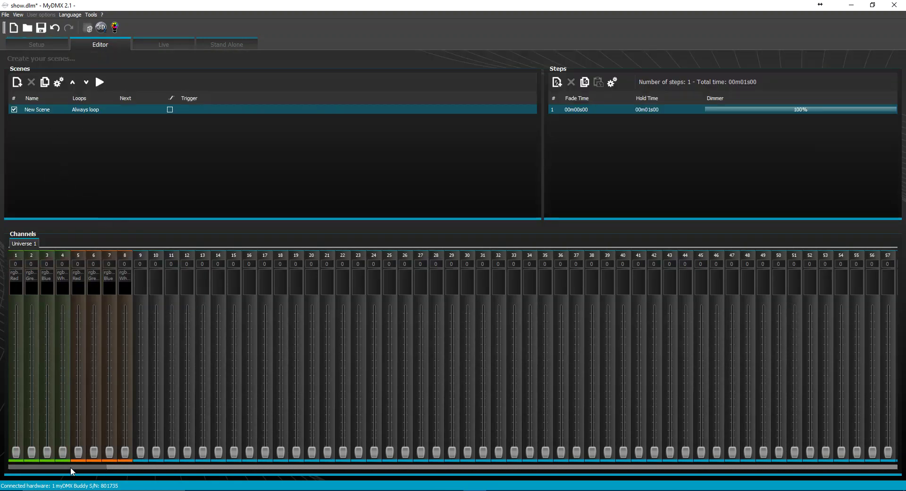
{"action": "left_click", "coordinate": [87, 27]}
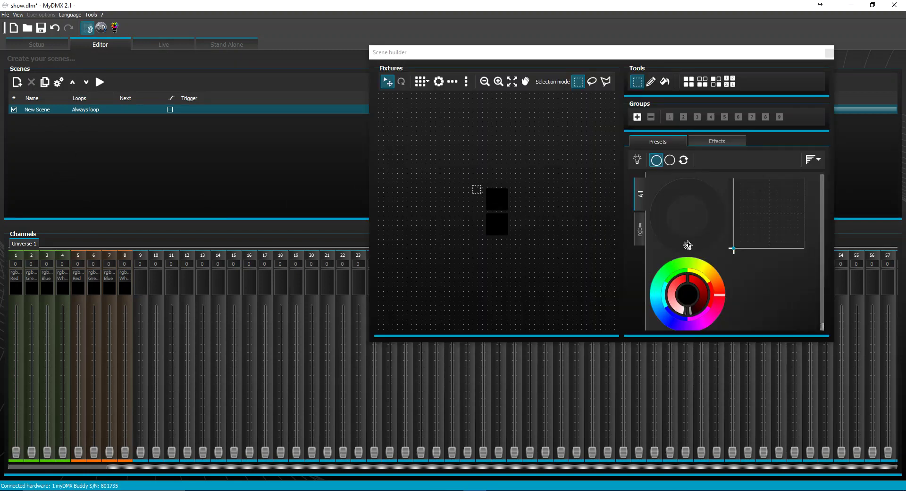
- Turn both rgbw fixtures fully on in magenta for the first scene, then add New Scene (2)
{"action": "left_click_drag", "start_coordinate": [473, 170], "coordinate": [545, 271]}
{"action": "left_click", "coordinate": [637, 159]}
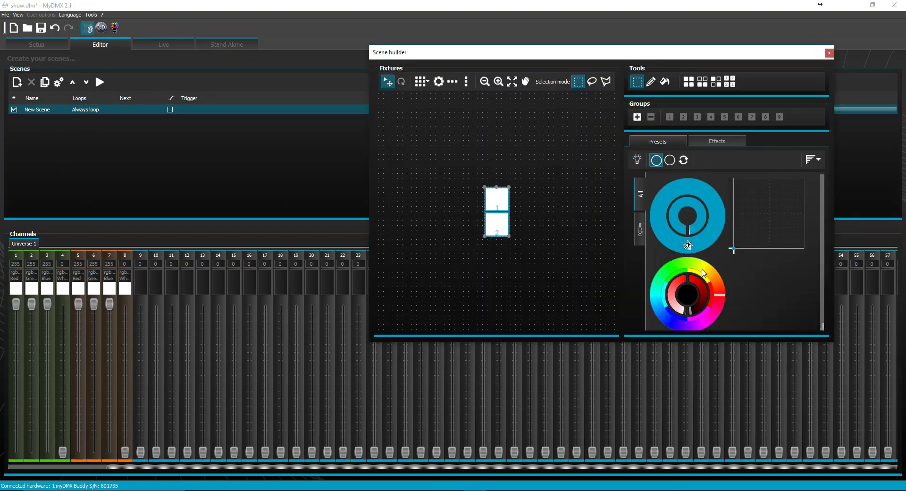
{"action": "left_click_drag", "start_coordinate": [706, 269], "coordinate": [704, 320]}
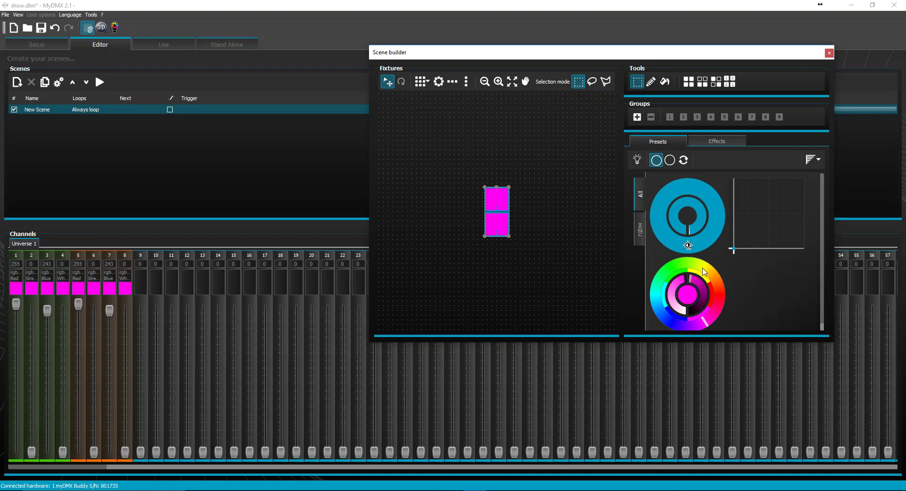
{"action": "left_click", "coordinate": [829, 53]}
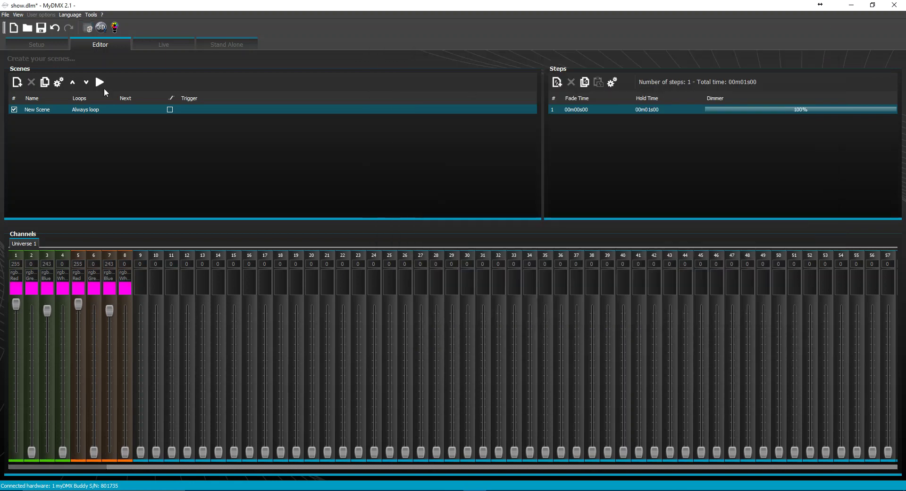
{"action": "left_click", "coordinate": [17, 82]}
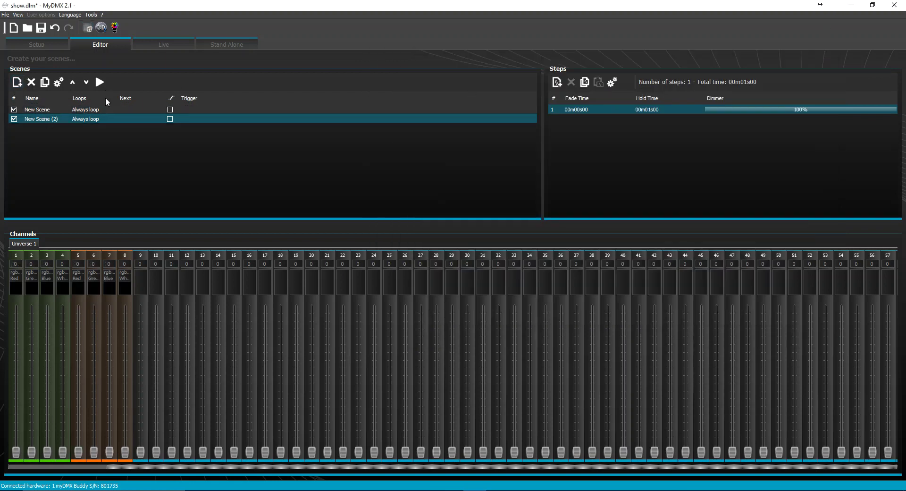
- Open the second scene's builder, select both fixtures, and reposition and enlarge the window
{"action": "left_click", "coordinate": [86, 29]}
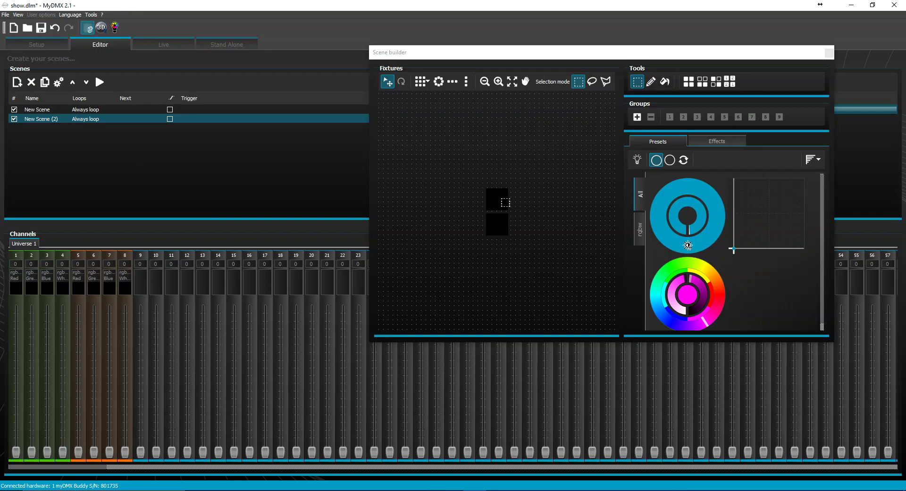
{"action": "left_click_drag", "start_coordinate": [479, 179], "coordinate": [520, 255]}
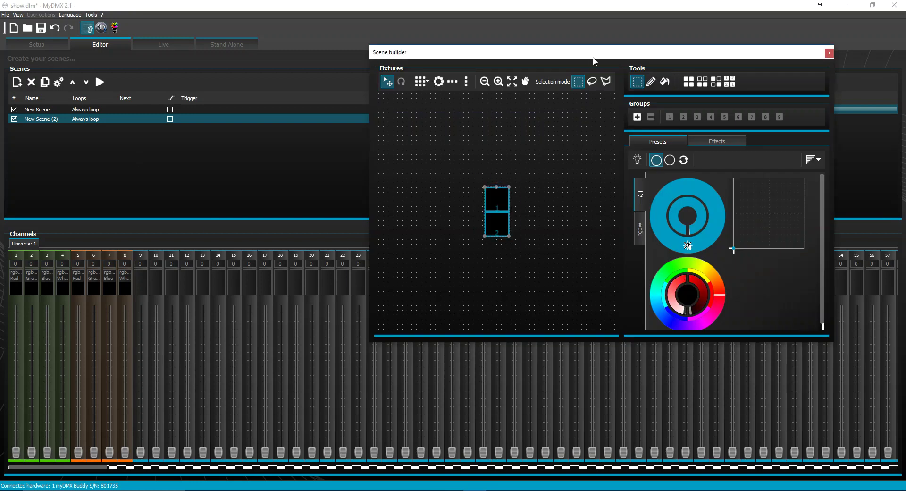
{"action": "left_click_drag", "start_coordinate": [593, 57], "coordinate": [512, 80]}
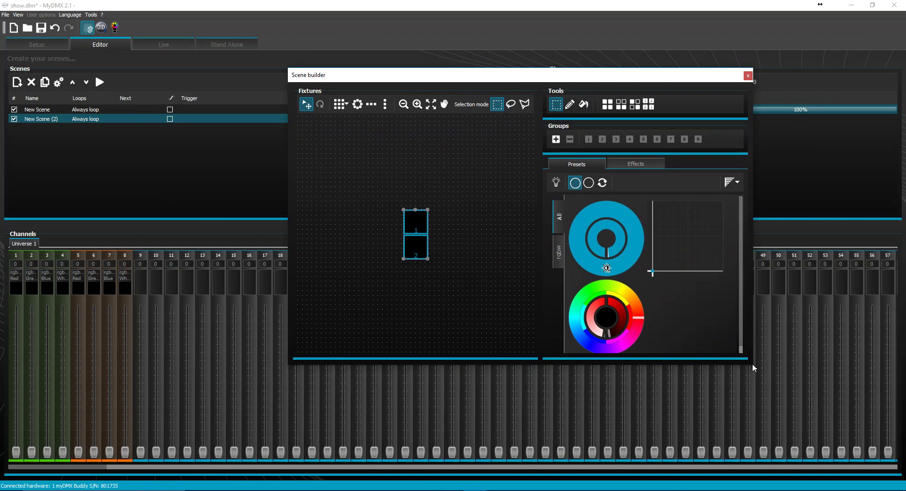
{"action": "left_click_drag", "start_coordinate": [752, 365], "coordinate": [798, 414]}
- Add a Rainbow color matrix effect and place its area below the fixtures
{"action": "left_click", "coordinate": [681, 164]}
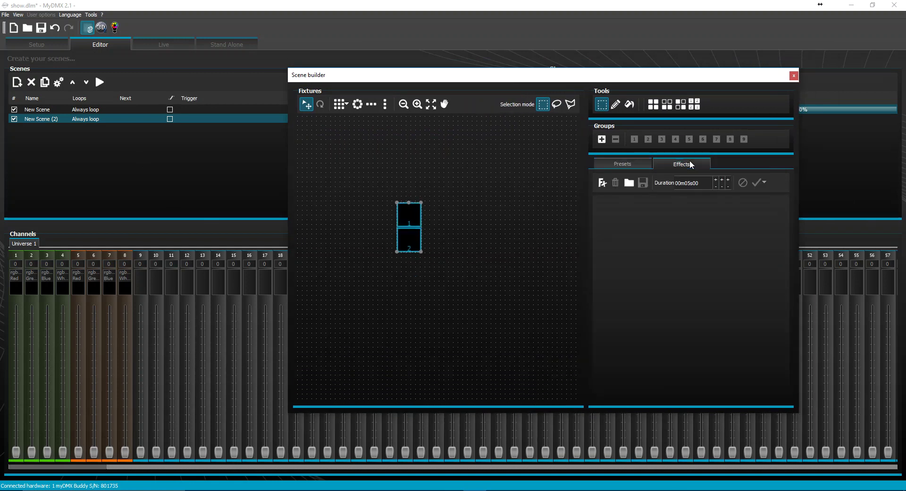
{"action": "left_click", "coordinate": [601, 184]}
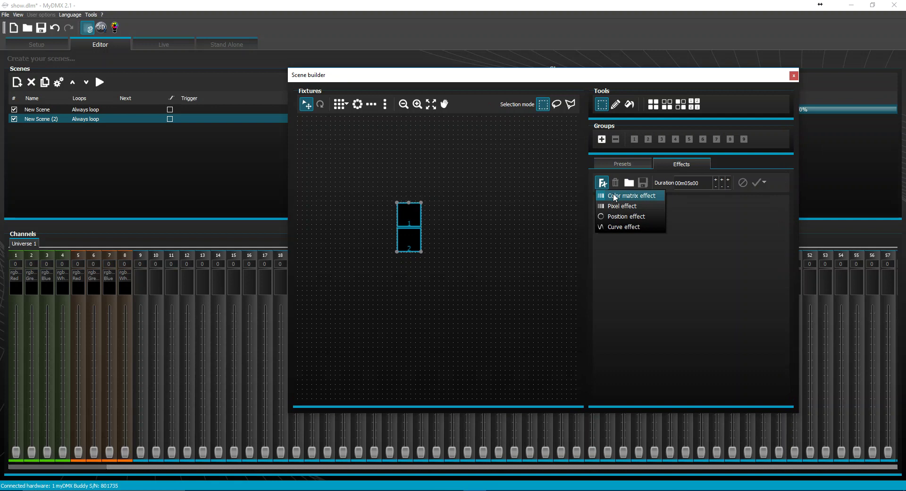
{"action": "left_click", "coordinate": [609, 196]}
{"action": "left_click_drag", "start_coordinate": [418, 277], "coordinate": [421, 253]}
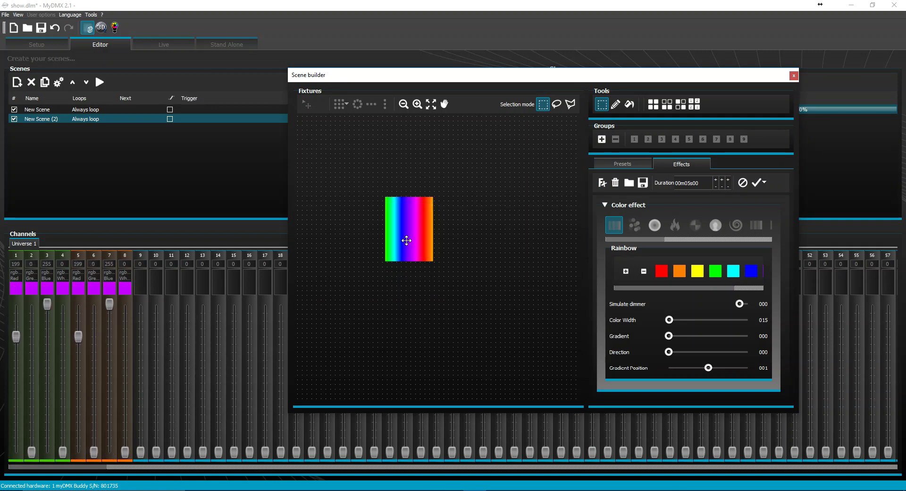
{"action": "left_click_drag", "start_coordinate": [405, 239], "coordinate": [414, 307]}
- Apply the rainbow effect to both selected fixtures, declining to create a separate scene
{"action": "left_click", "coordinate": [412, 215]}
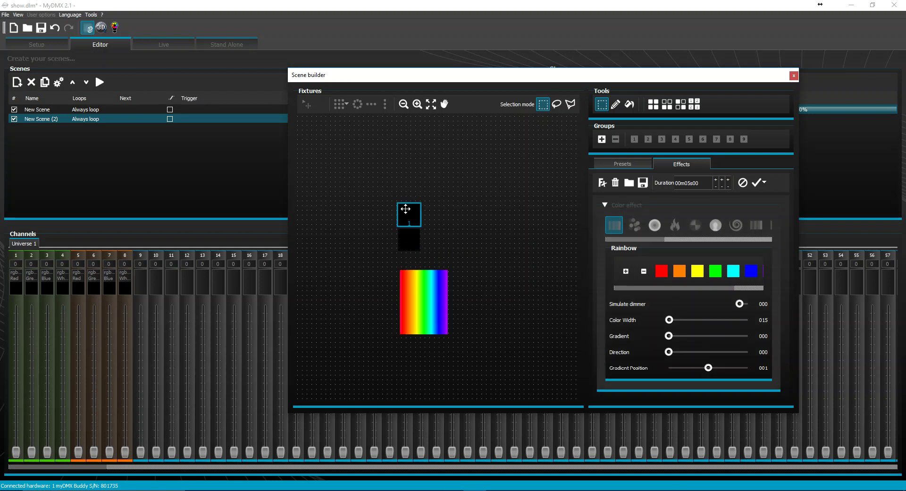
{"action": "left_click", "coordinate": [422, 237]}
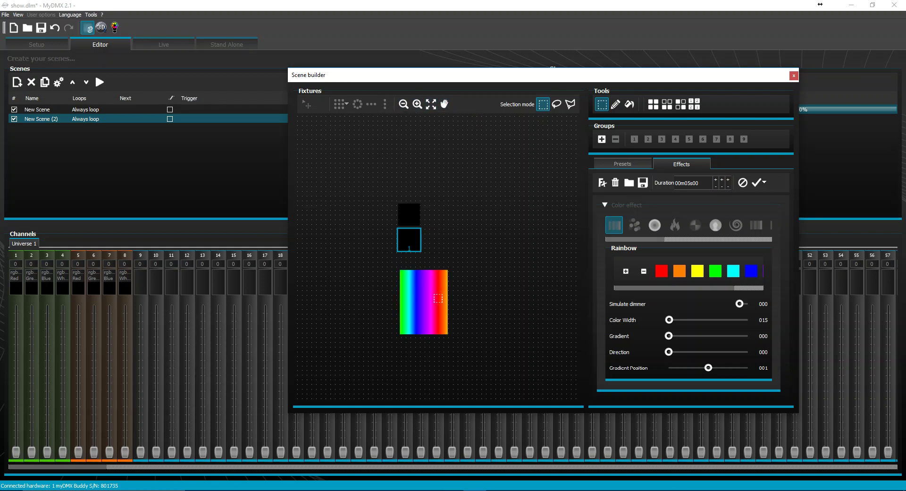
{"action": "left_click", "coordinate": [437, 299]}
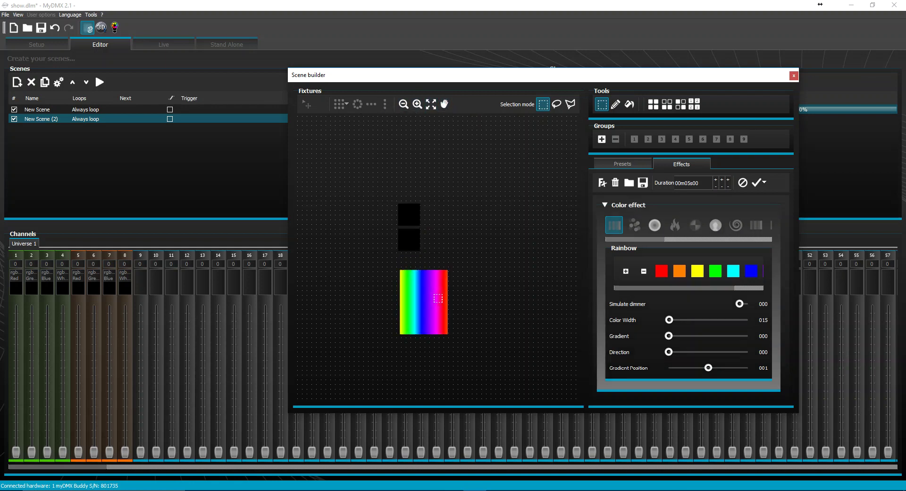
{"action": "left_click", "coordinate": [759, 185]}
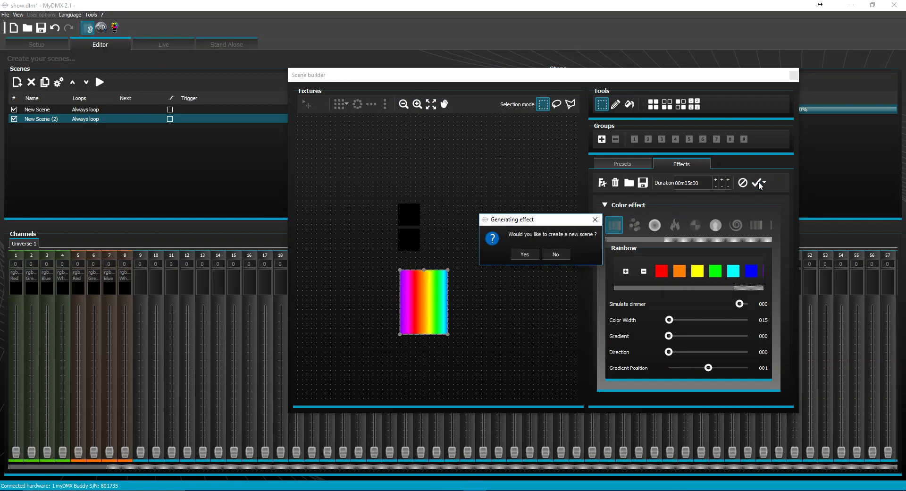
{"action": "left_click", "coordinate": [558, 255]}
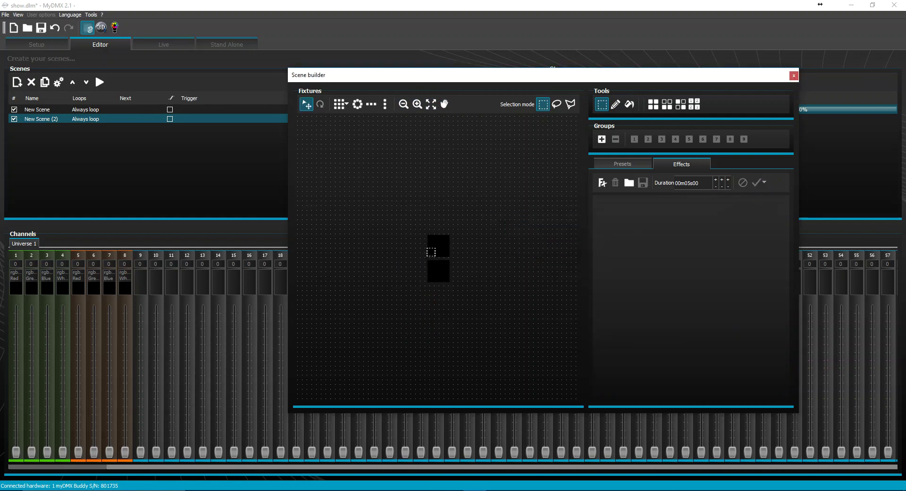
- Move the lower fixture beside the upper one and space the two evenly
{"action": "left_click", "coordinate": [432, 263]}
{"action": "left_click_drag", "start_coordinate": [431, 263], "coordinate": [506, 271]}
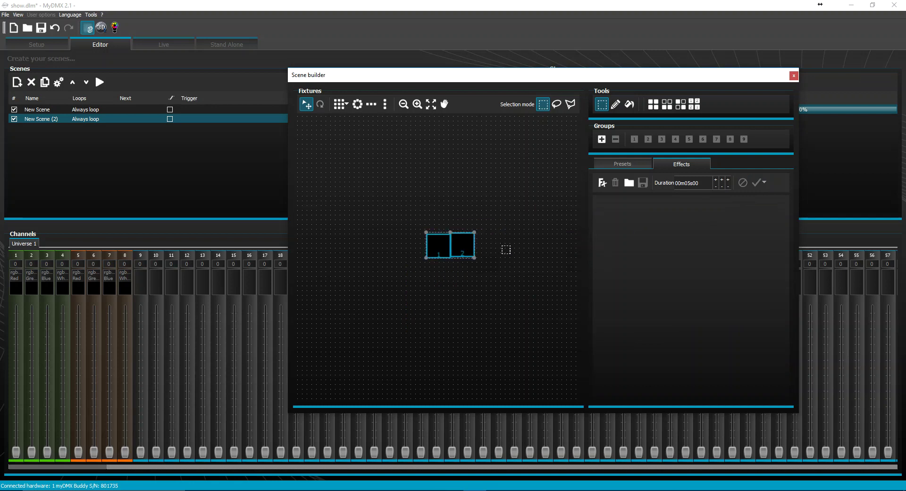
{"action": "left_click", "coordinate": [371, 104]}
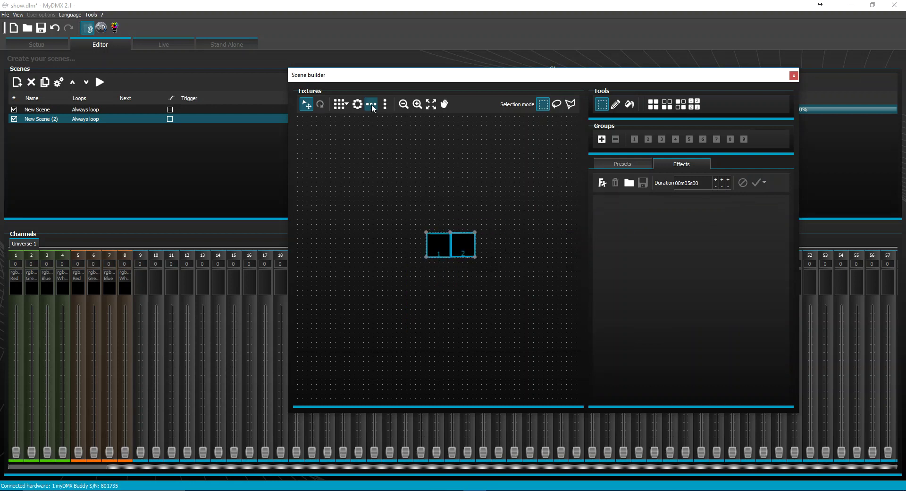
- Stretch a new rainbow effect over both fixtures and generate it into scene steps
{"action": "left_click", "coordinate": [602, 182]}
{"action": "left_click", "coordinate": [624, 194]}
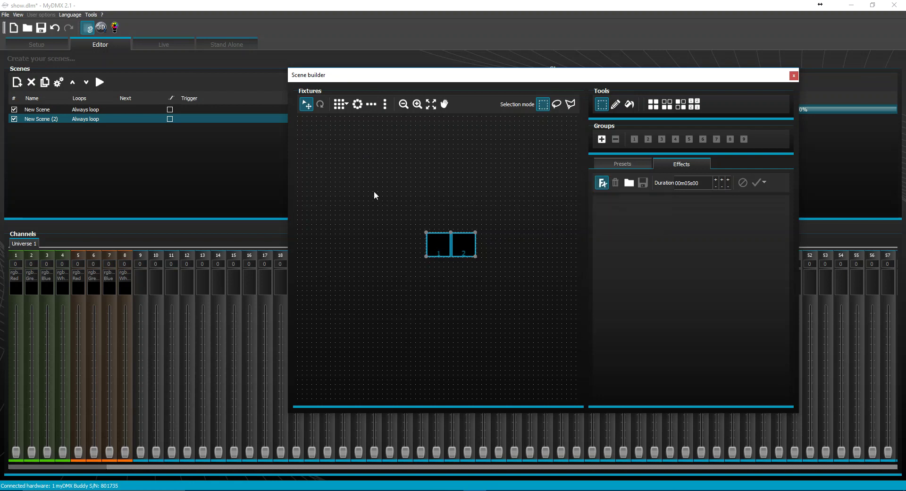
{"action": "left_click", "coordinate": [378, 233]}
{"action": "left_click_drag", "start_coordinate": [435, 288], "coordinate": [481, 265]}
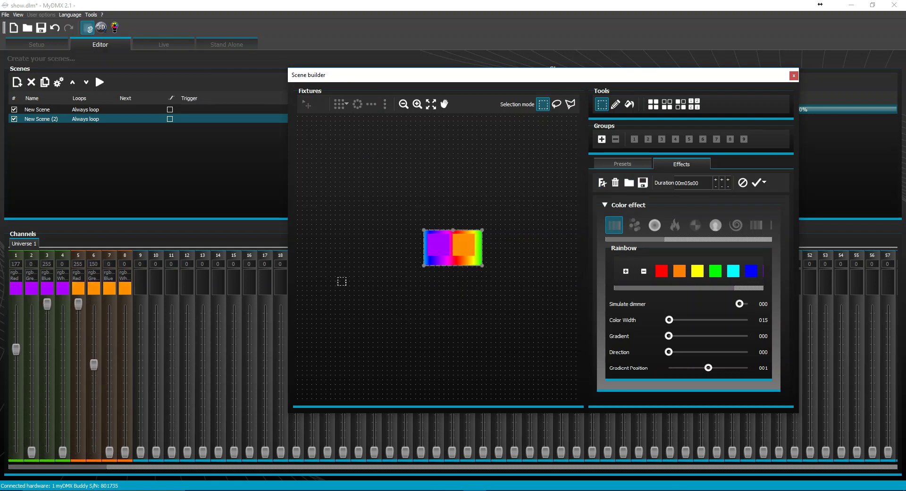
{"action": "left_click", "coordinate": [756, 183]}
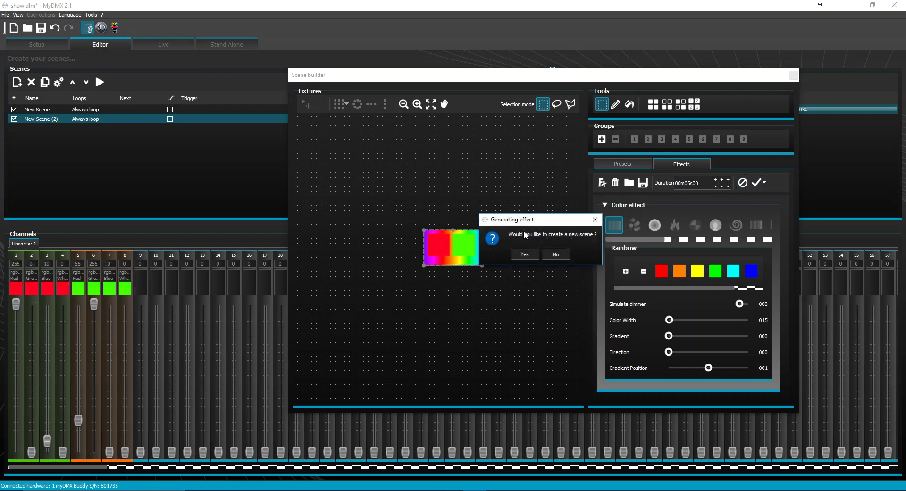
{"action": "left_click", "coordinate": [525, 255]}
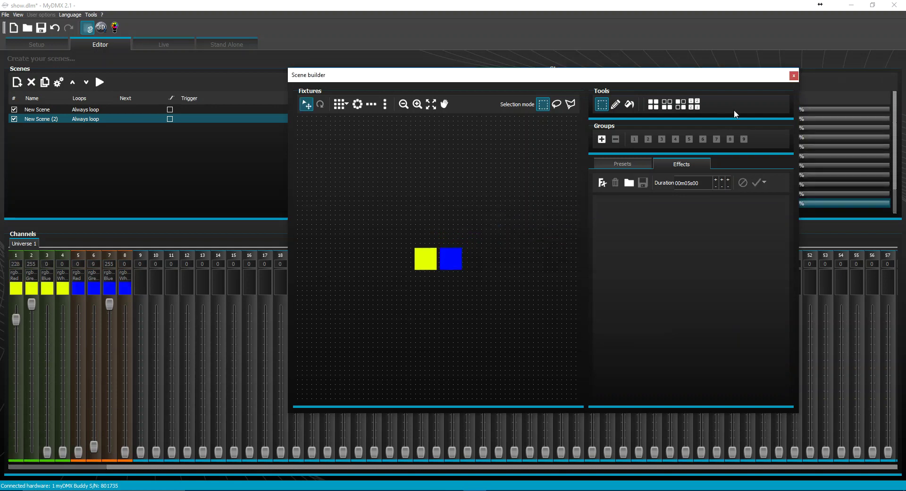
- Close the builder and preview New Scene (2)'s rainbow playback, then stop it
{"action": "left_click", "coordinate": [794, 76]}
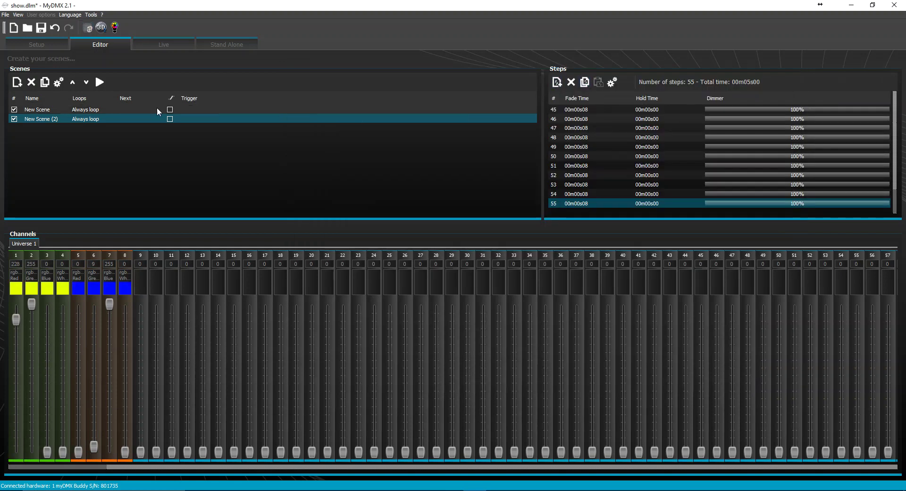
{"action": "left_click", "coordinate": [98, 82]}
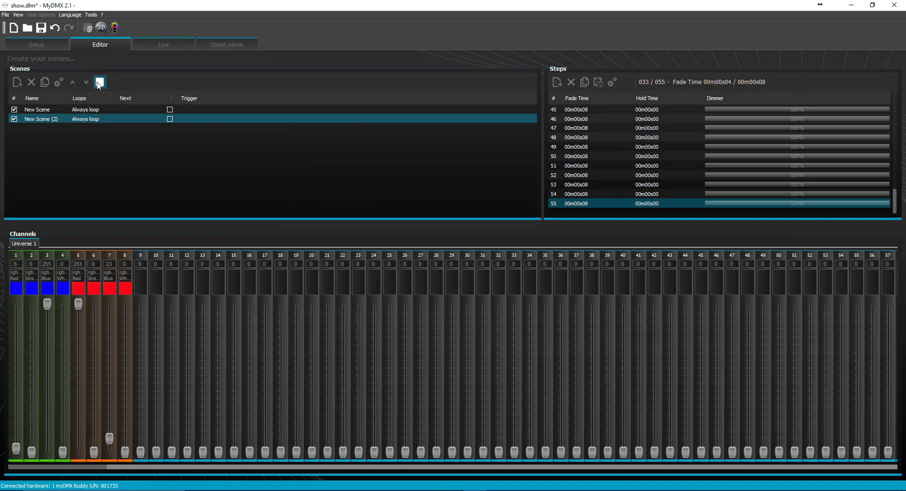
{"action": "left_click", "coordinate": [98, 82]}
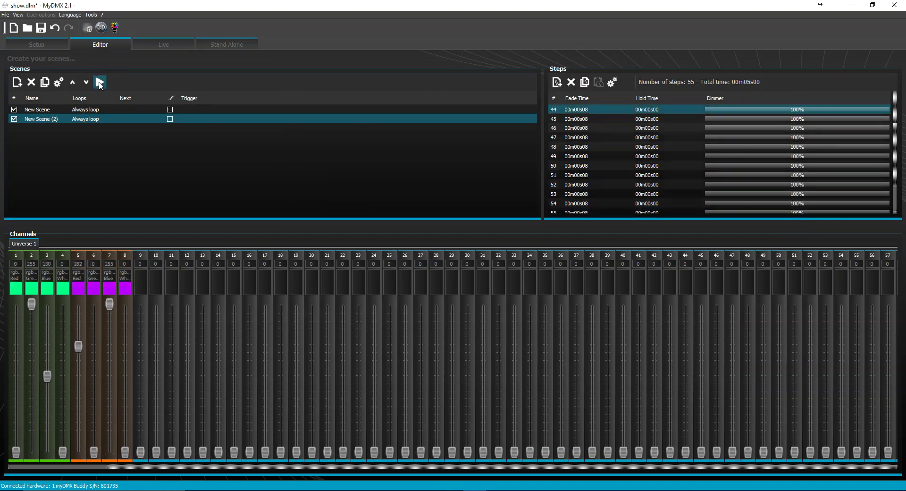
- Add a third scene with channels 1–4 yellow and channels 5–8 purple
{"action": "left_click", "coordinate": [18, 84]}
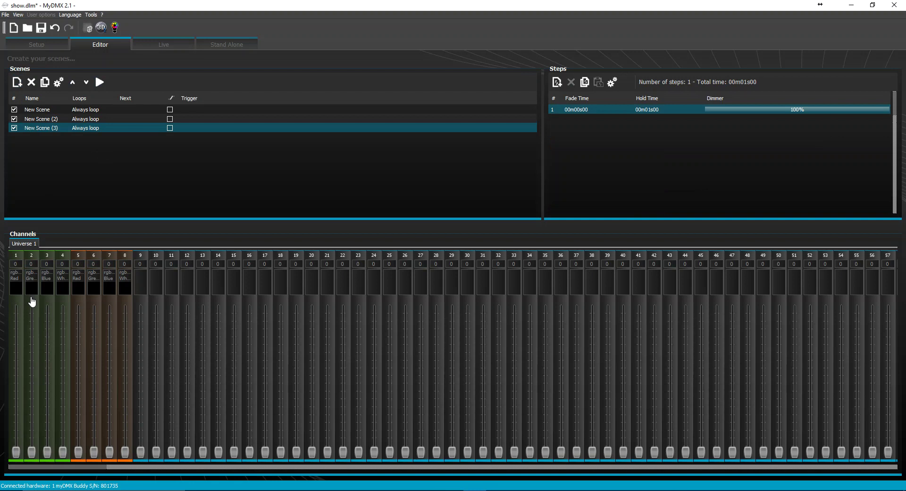
{"action": "right_click", "coordinate": [13, 286]}
{"action": "left_click", "coordinate": [16, 285]}
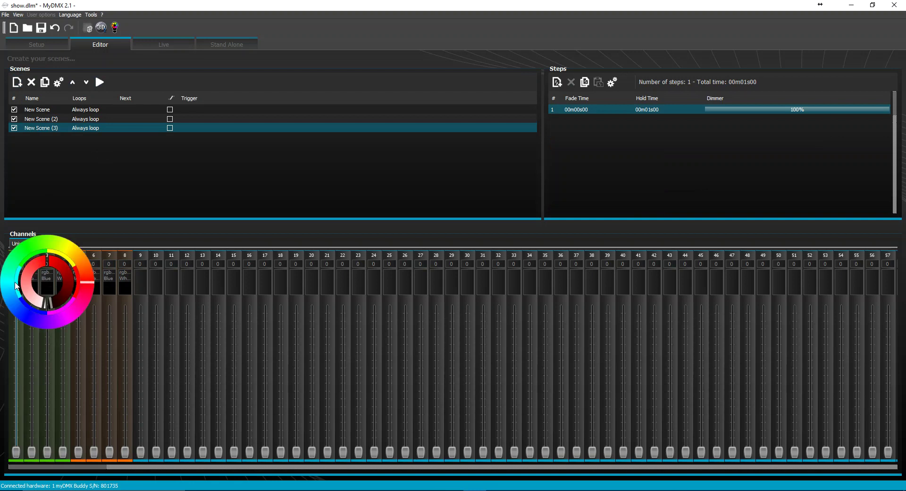
{"action": "left_click", "coordinate": [67, 246]}
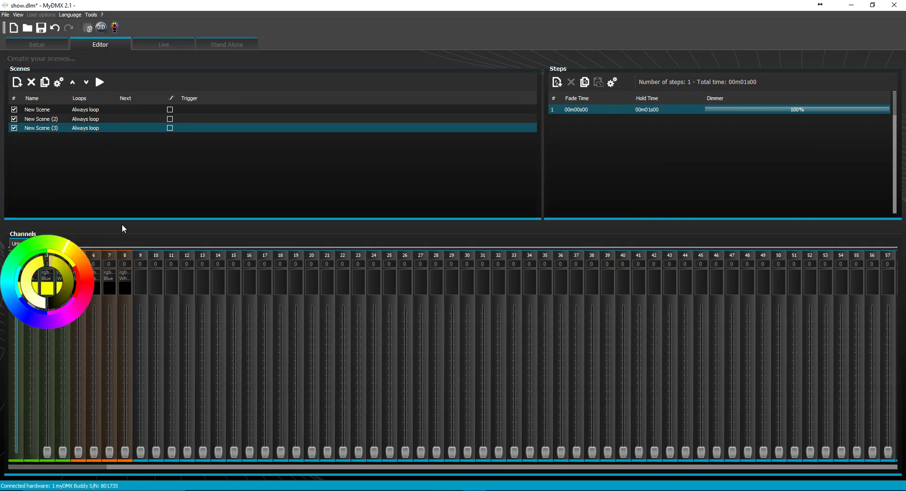
{"action": "left_click", "coordinate": [97, 287]}
{"action": "left_click_drag", "start_coordinate": [136, 274], "coordinate": [110, 321]}
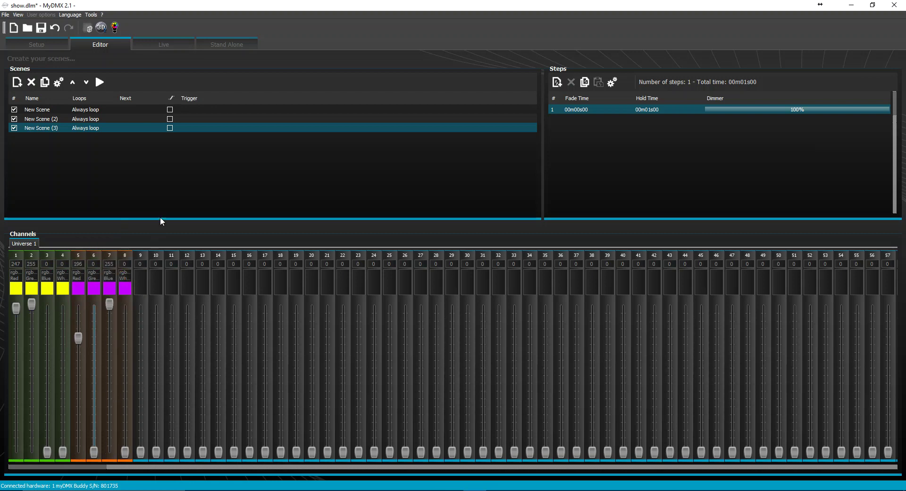
- Compare against the first scene's magenta, then move to the Live page
{"action": "left_click", "coordinate": [71, 109]}
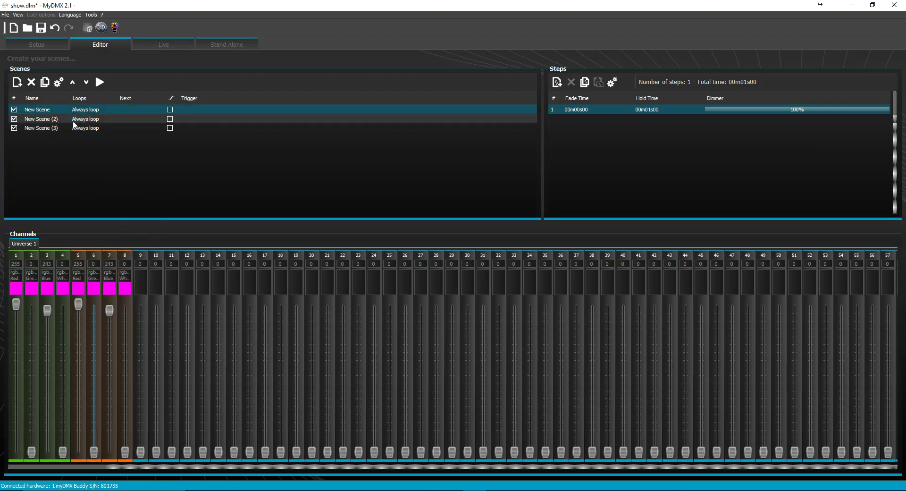
{"action": "left_click", "coordinate": [76, 128]}
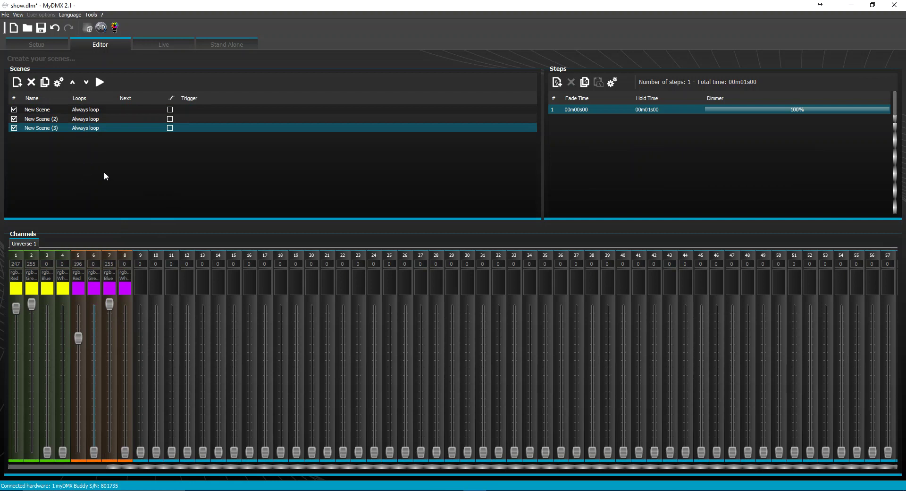
{"action": "left_click", "coordinate": [154, 48]}
- Trigger the first and second scenes live, then start a memory test on the Stand Alone page
{"action": "left_click", "coordinate": [66, 111]}
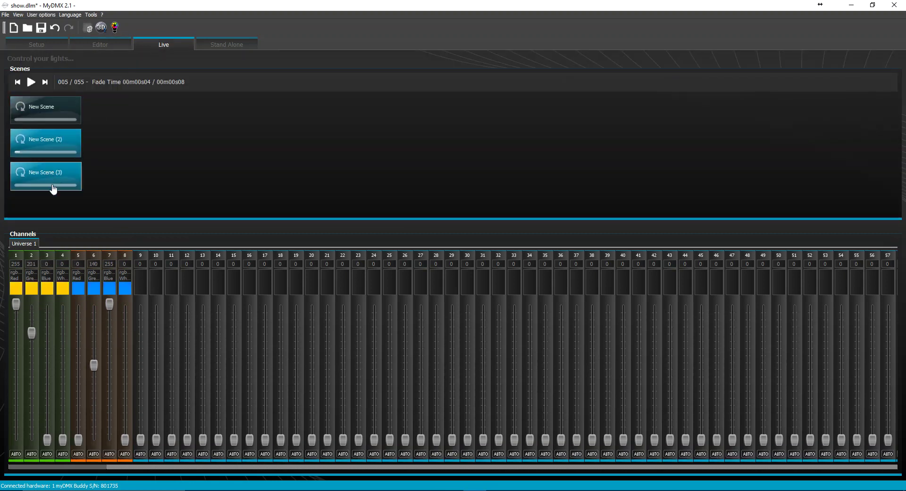
{"action": "left_click", "coordinate": [48, 150]}
{"action": "left_click", "coordinate": [52, 119]}
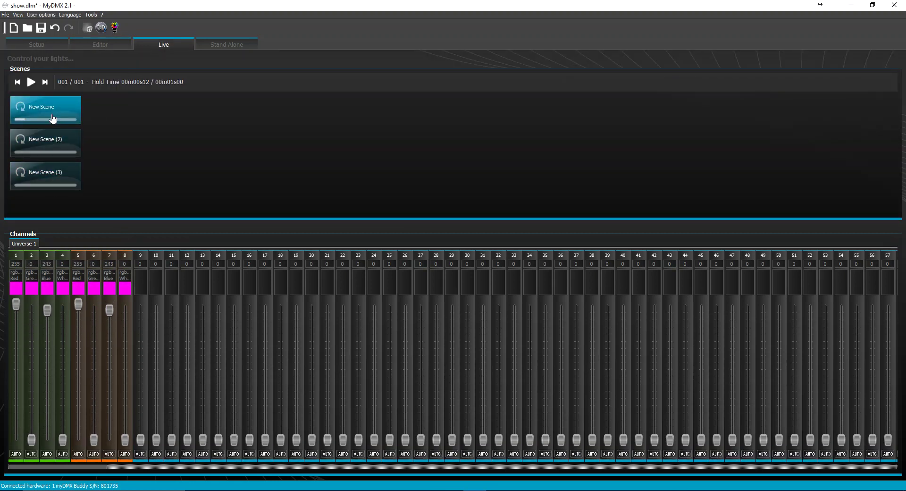
{"action": "left_click", "coordinate": [220, 45]}
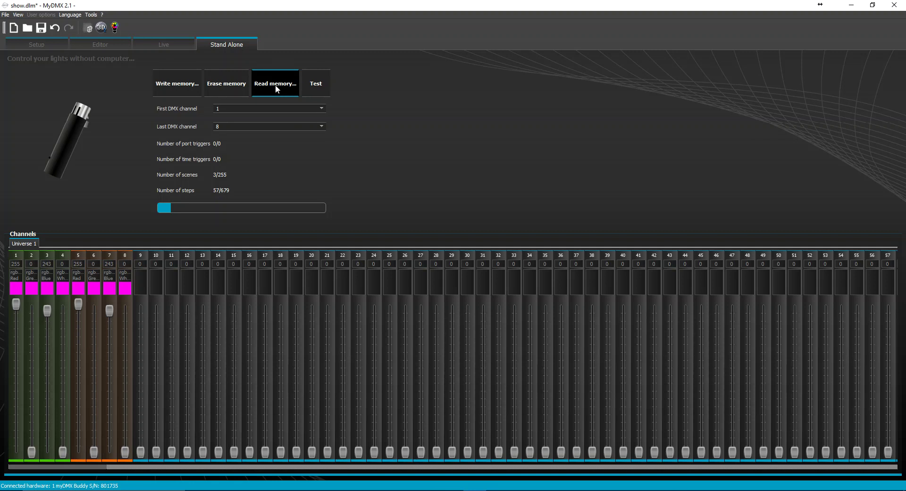
{"action": "left_click", "coordinate": [319, 86]}
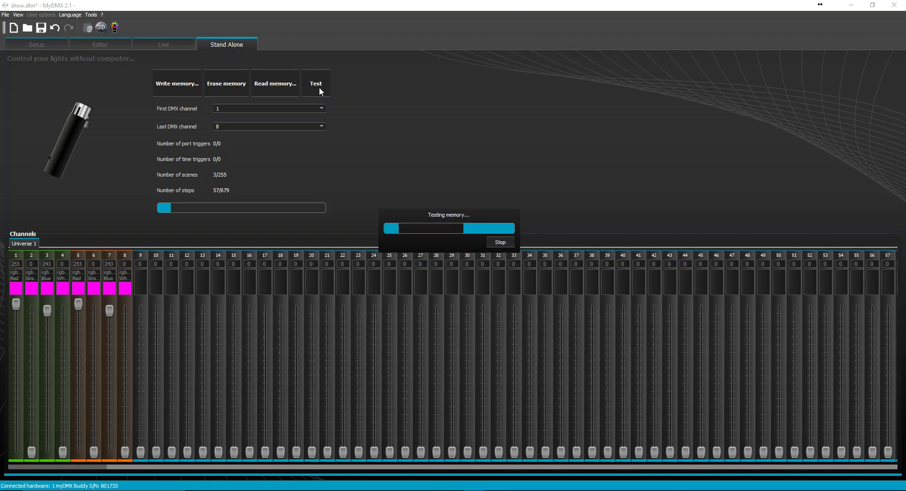
- Stop the test, write the three scenes to interface memory, and return to the Live page
{"action": "left_click", "coordinate": [500, 242]}
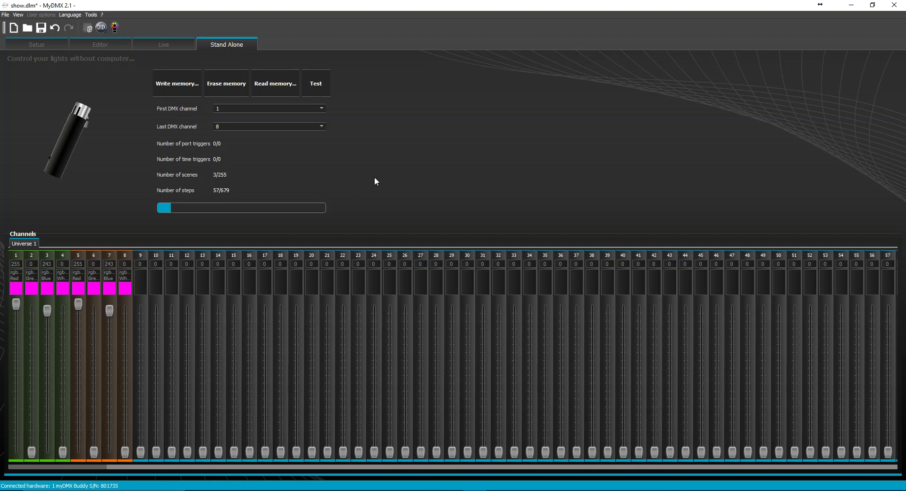
{"action": "left_click", "coordinate": [165, 90]}
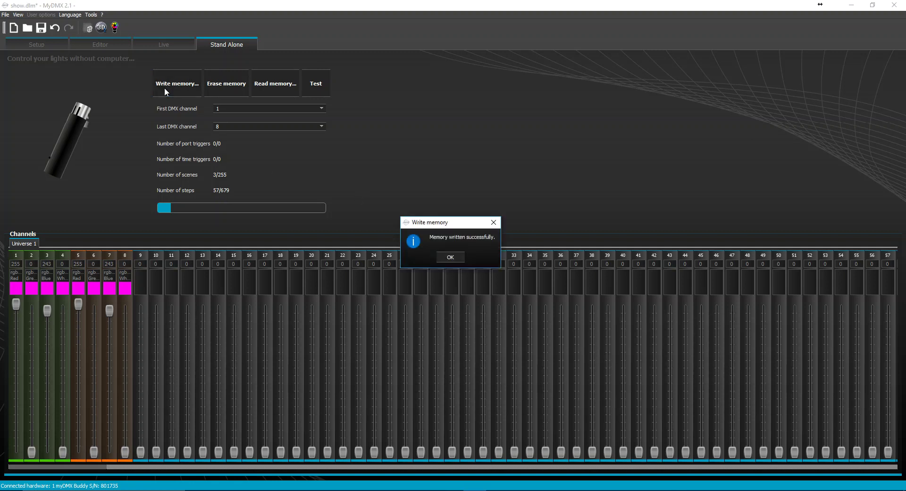
{"action": "left_click", "coordinate": [451, 258]}
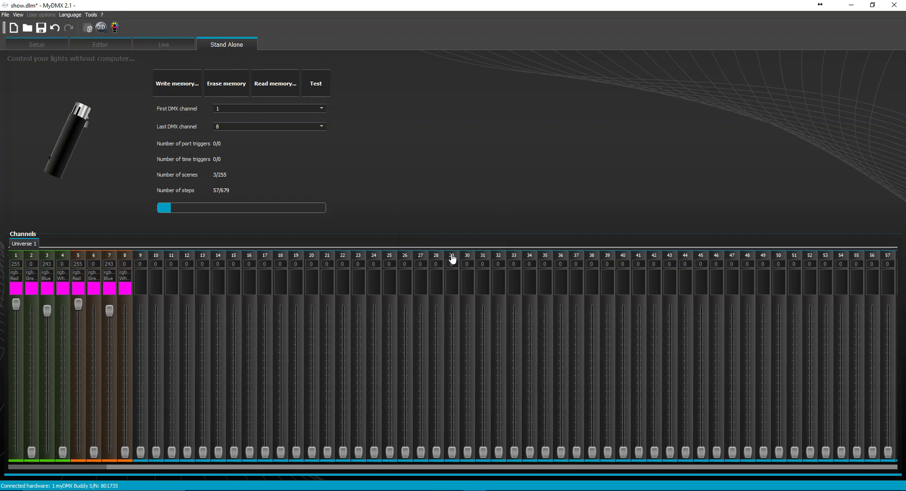
{"action": "left_click", "coordinate": [160, 45]}
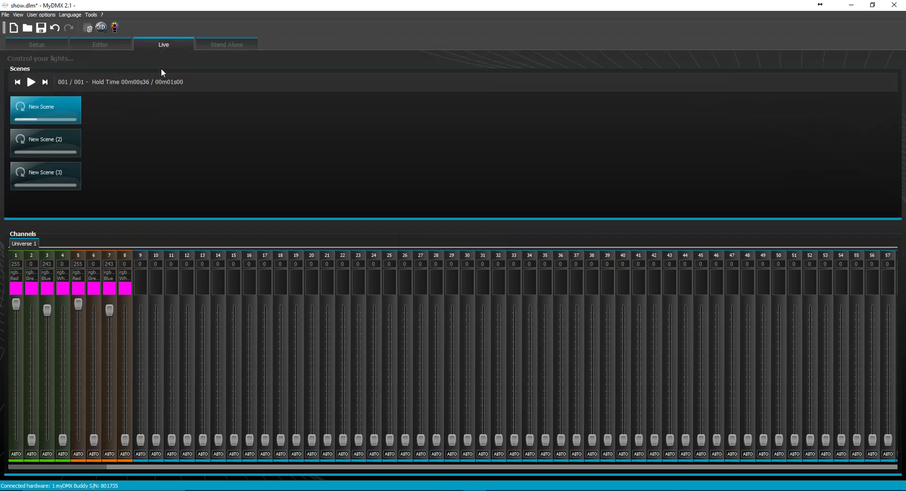
{"action": "left_click", "coordinate": [59, 152]}
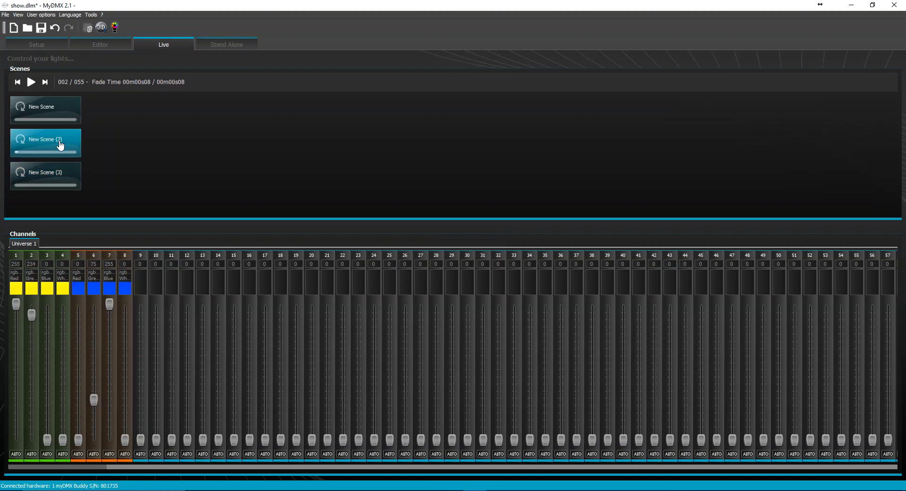
{"action": "left_click", "coordinate": [62, 124]}
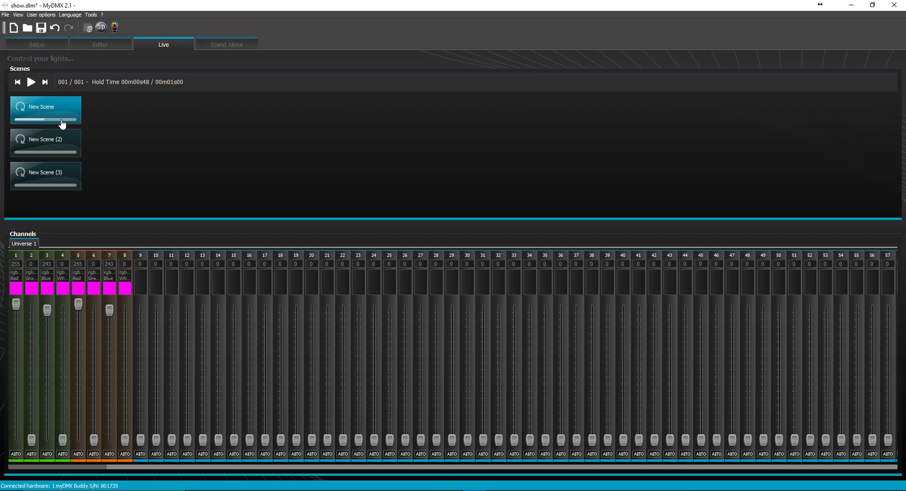
{"action": "left_click", "coordinate": [66, 144]}
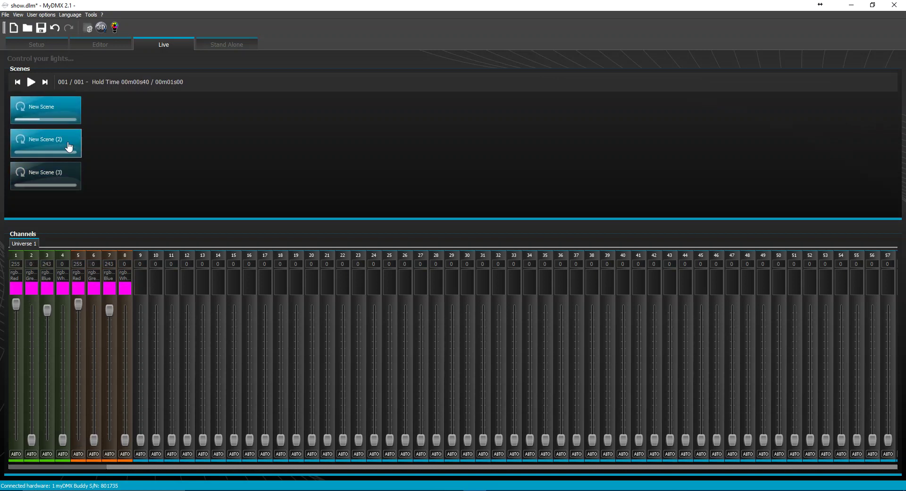
{"action": "left_click", "coordinate": [64, 172]}
{"action": "left_click", "coordinate": [52, 118]}
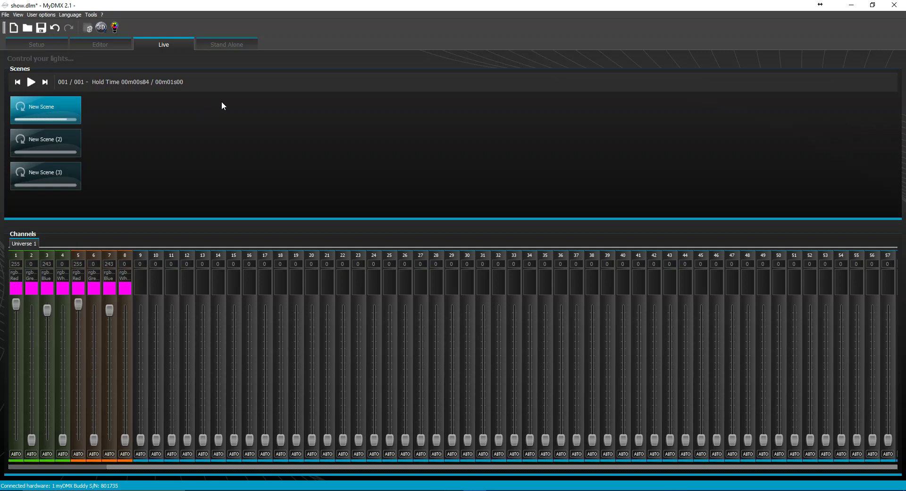